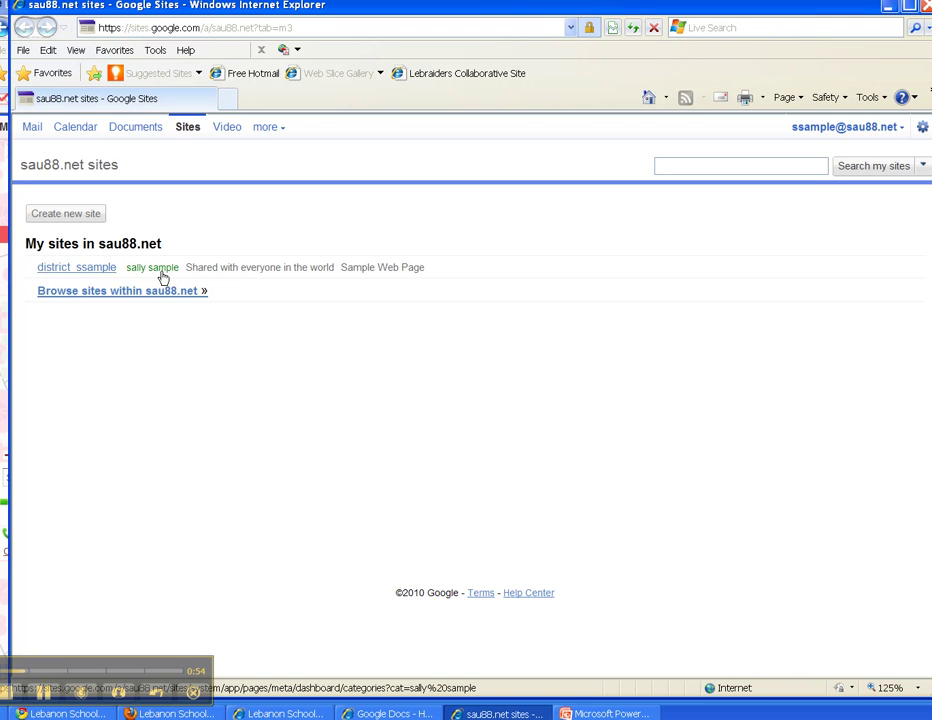
Select the district sample site in the My sites list.
click(77, 270)
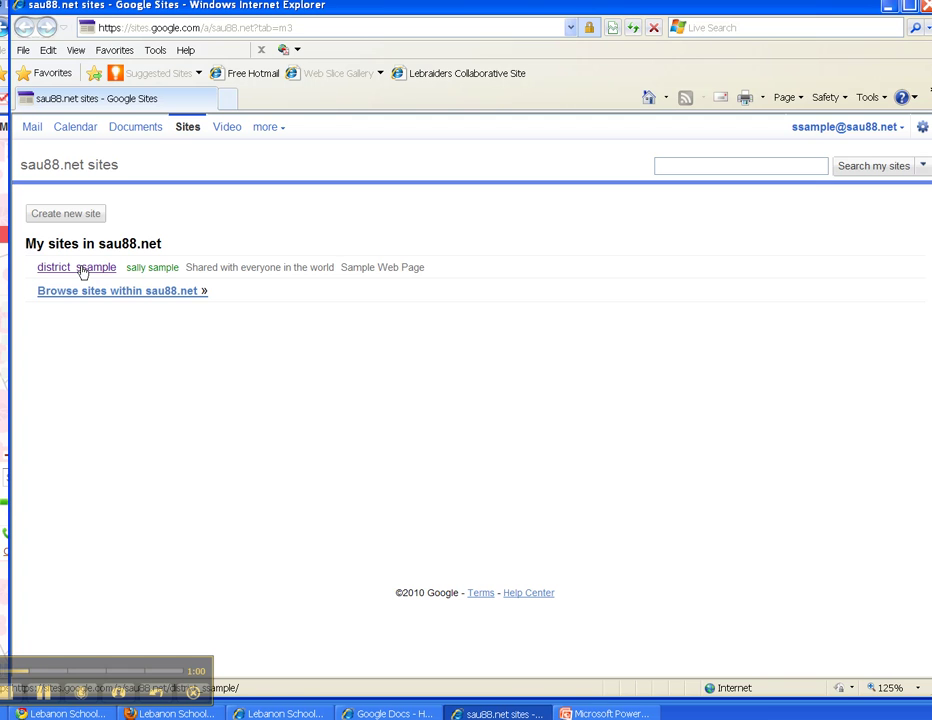
Open the district sample site's Home page and switch it into edit mode.
click(81, 270)
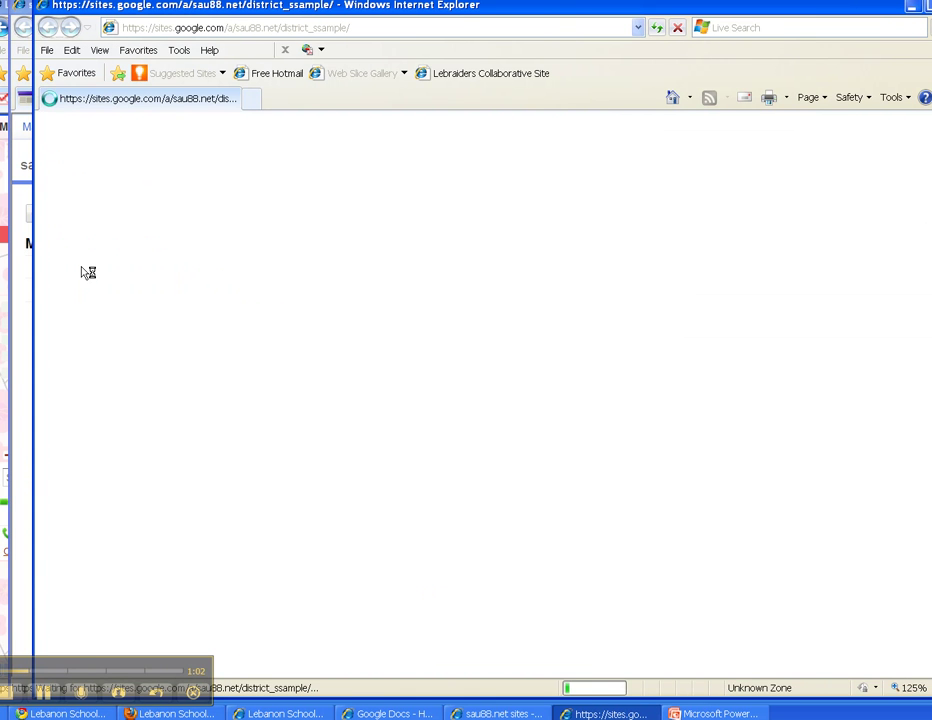
drag(483, 10, 450, 18)
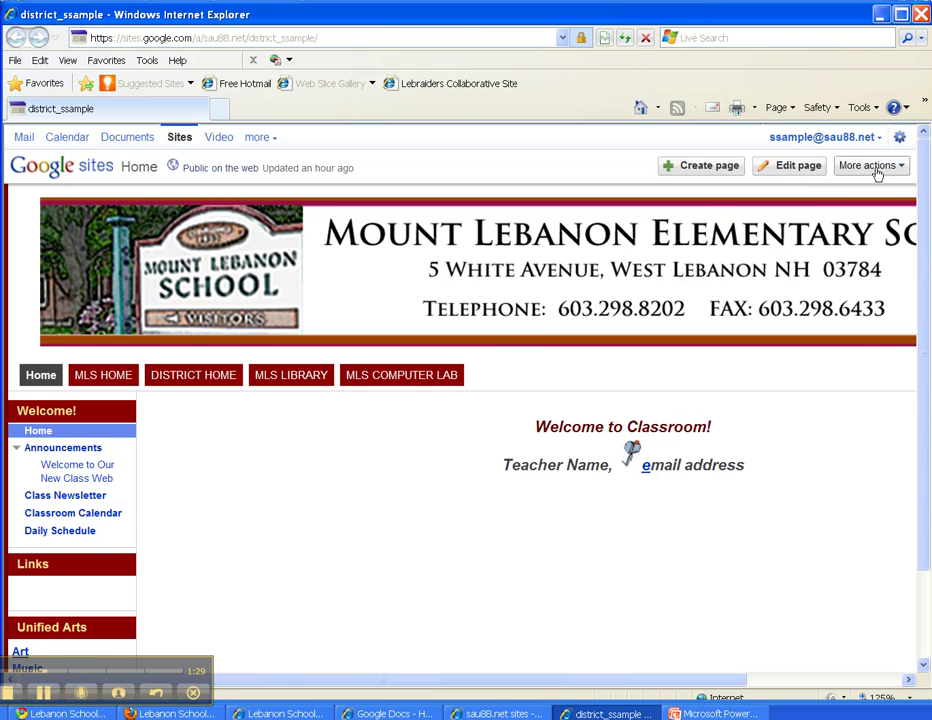
click(800, 170)
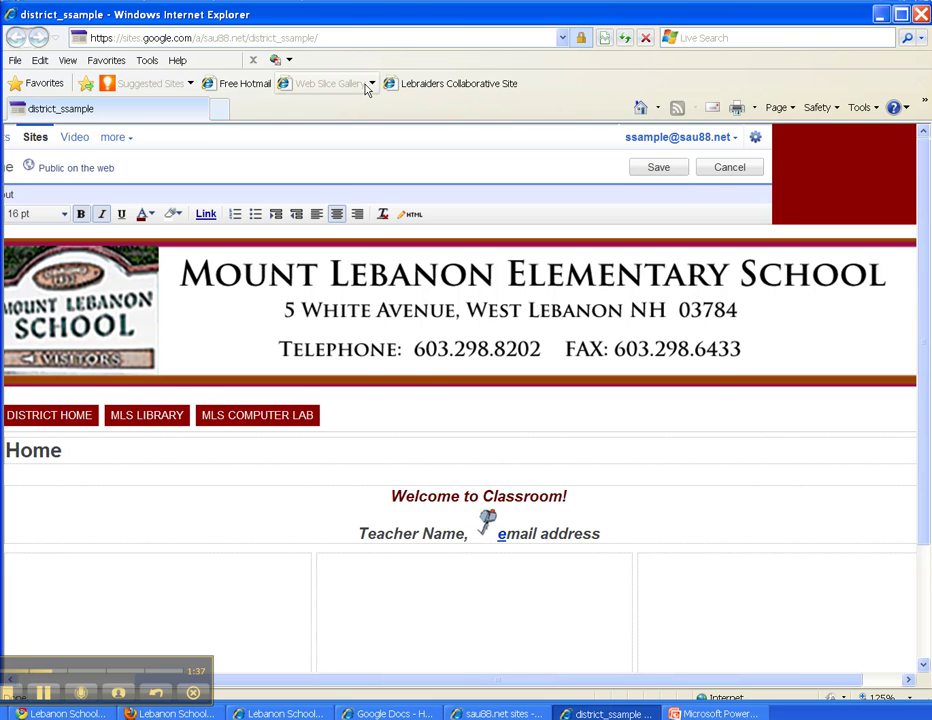
Replace the 'Teacher Name' placeholder with the teacher's full name.
drag(322, 13, 336, 14)
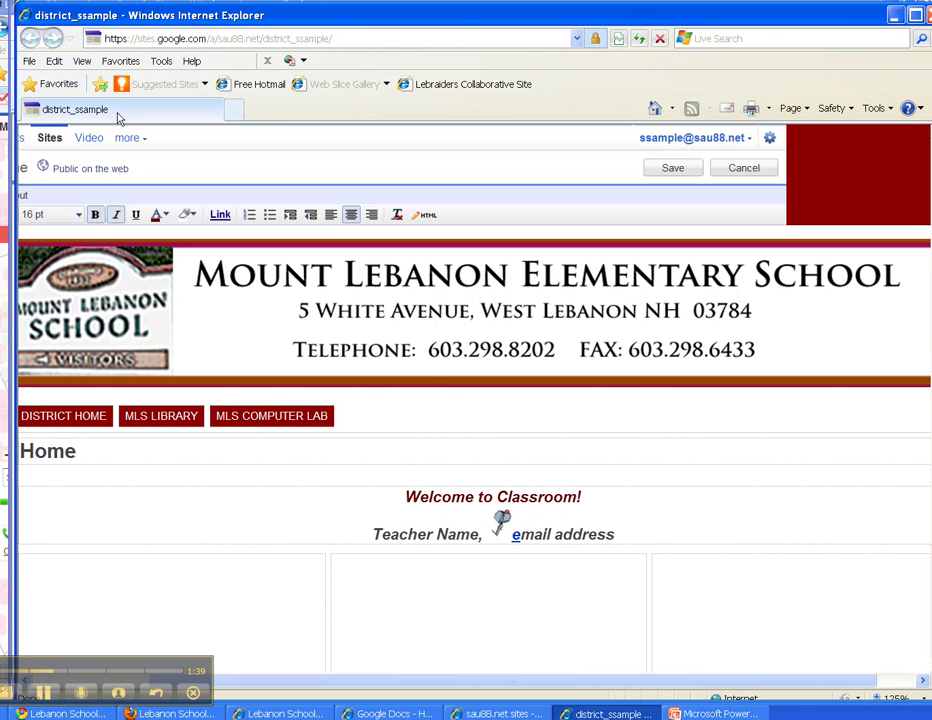
drag(227, 15, 213, 14)
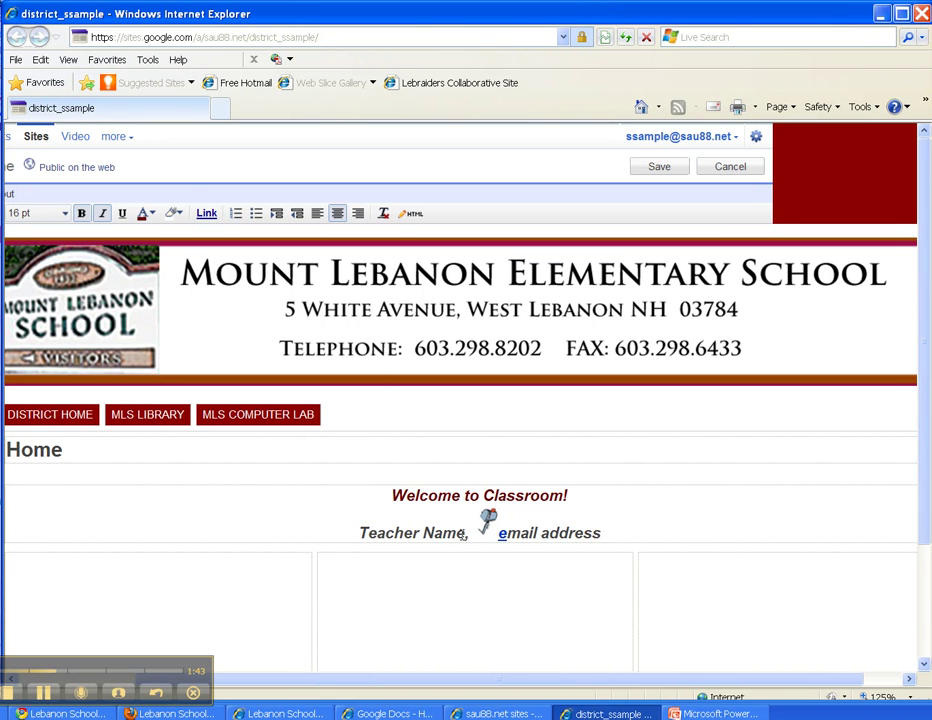
drag(467, 532, 364, 528)
text(Sal)
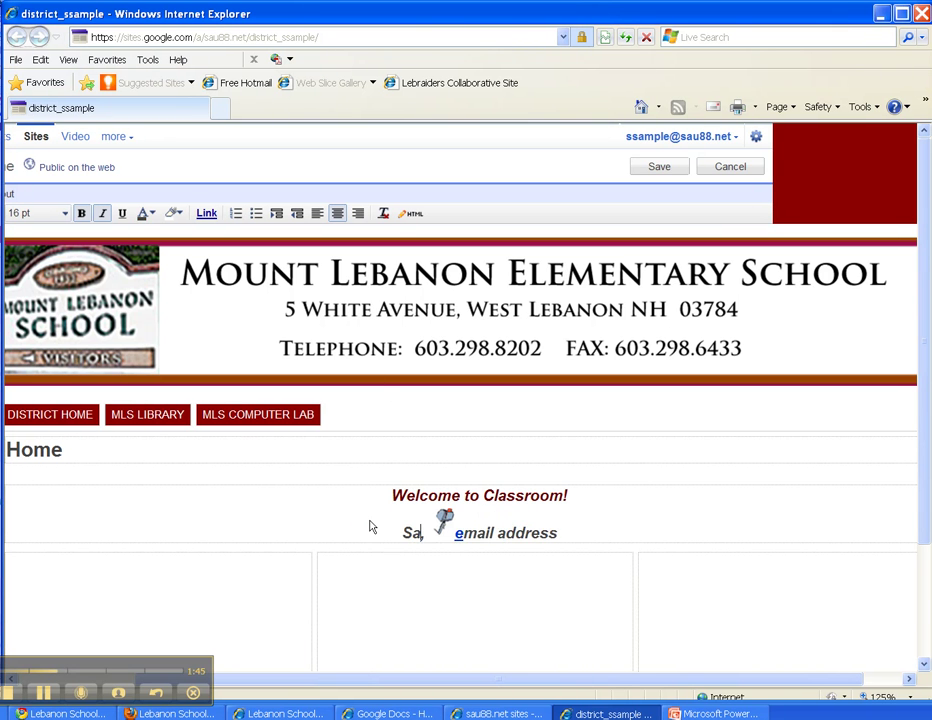
text(ly )
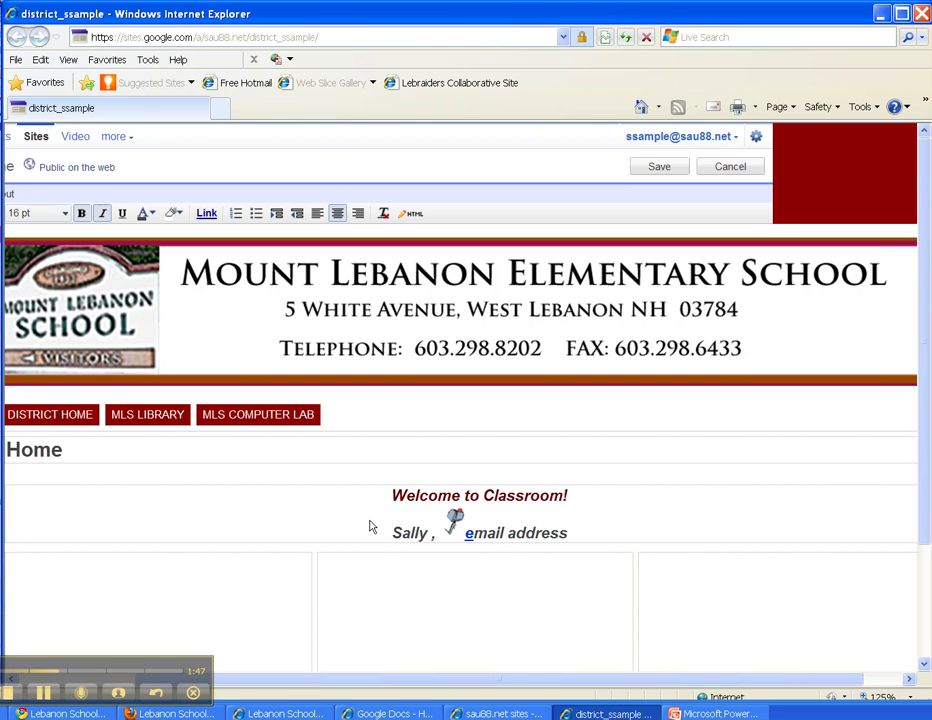
text(Sample)
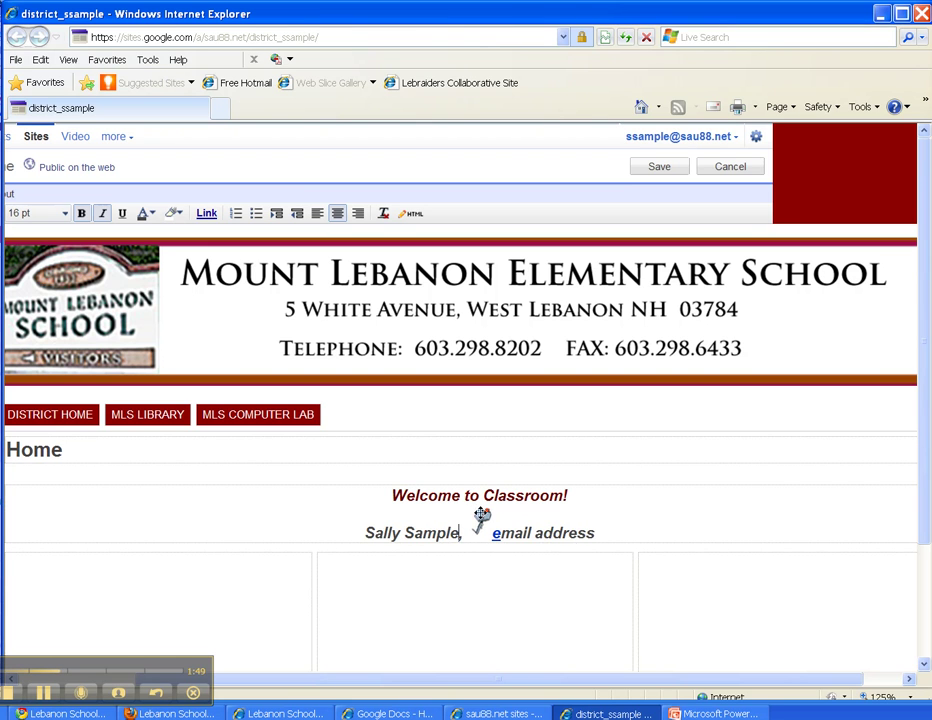
Replace the 'email address' placeholder with the teacher's e-mail address.
drag(596, 536, 491, 534)
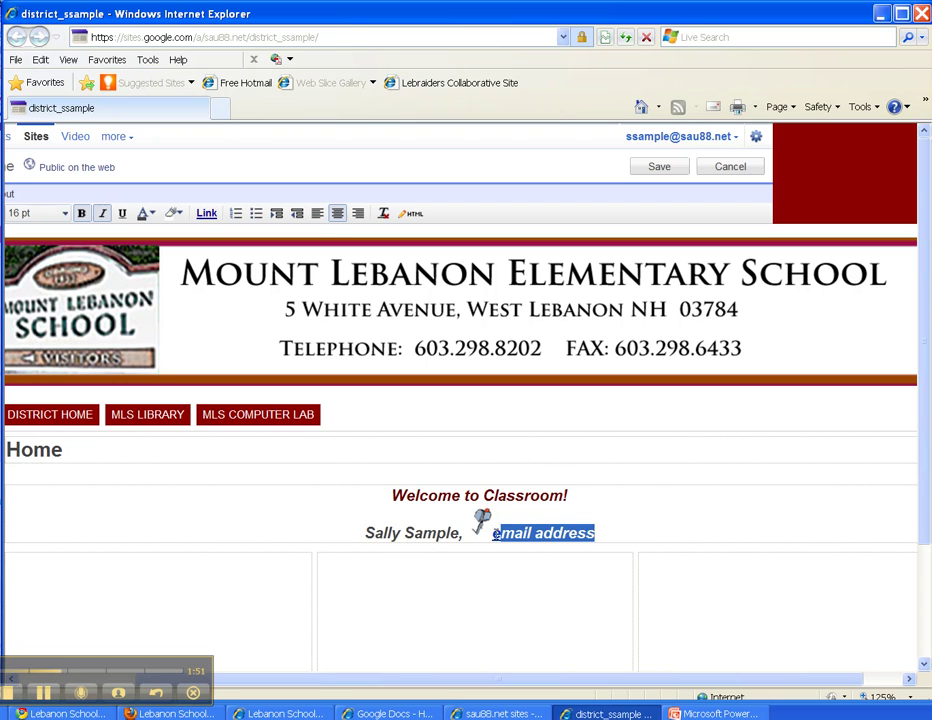
click(491, 534)
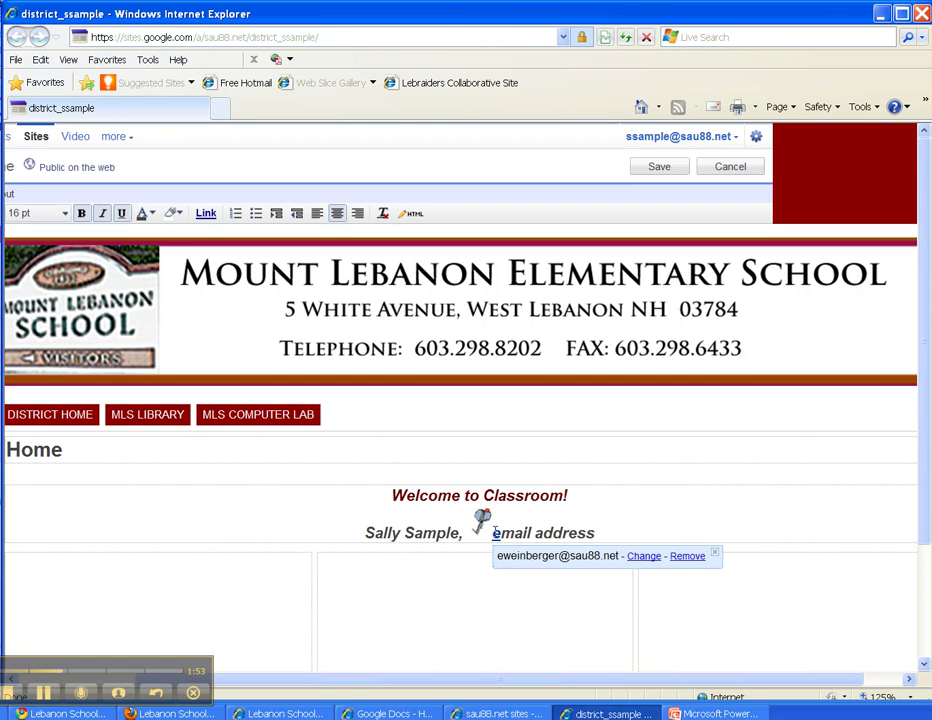
drag(599, 539, 492, 534)
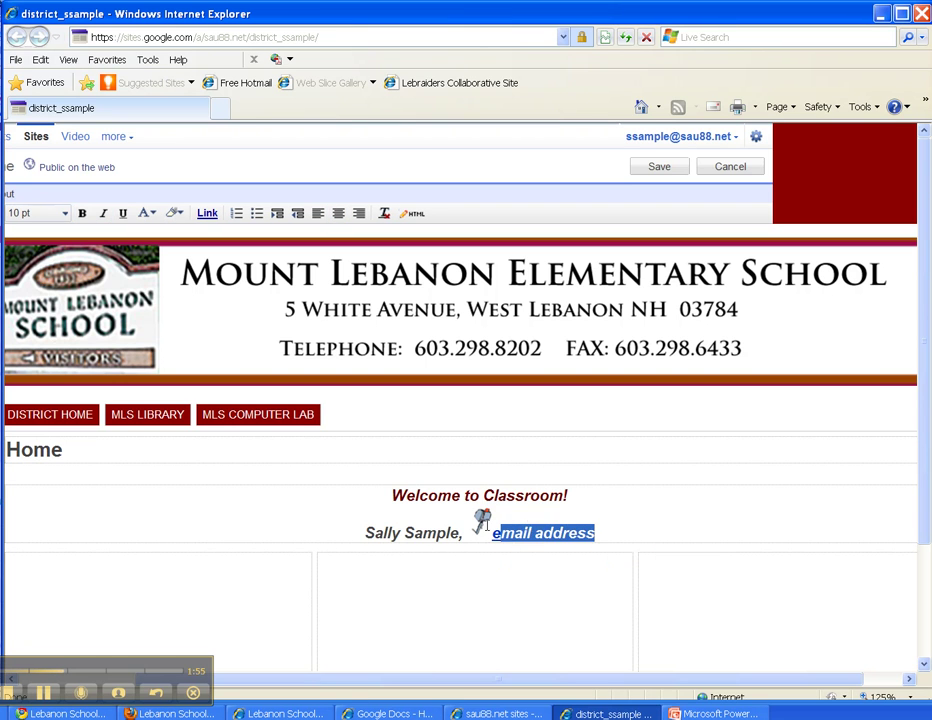
key(Delete)
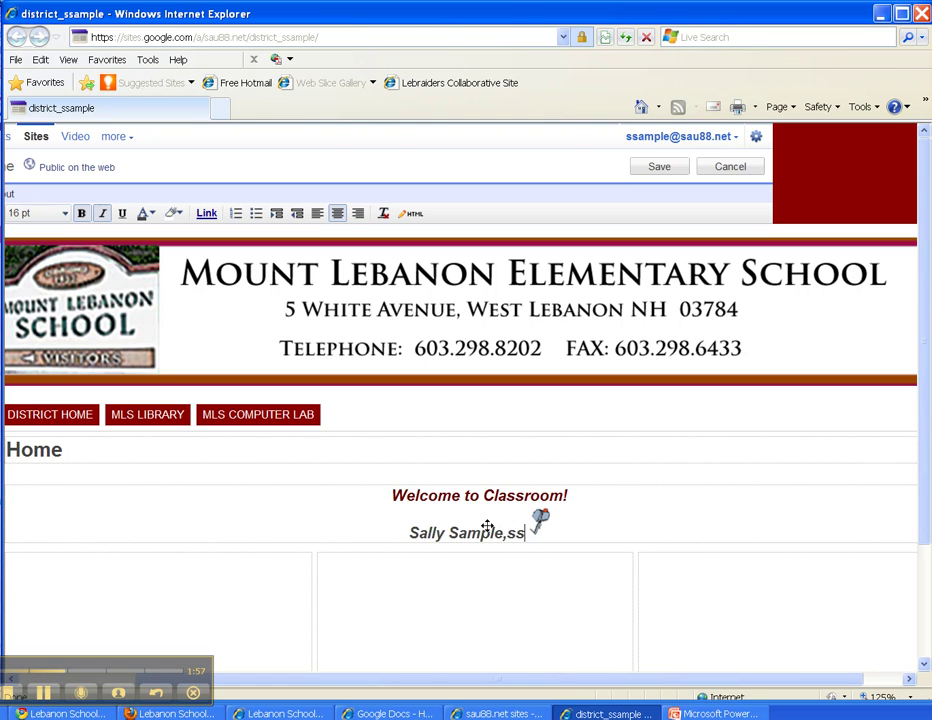
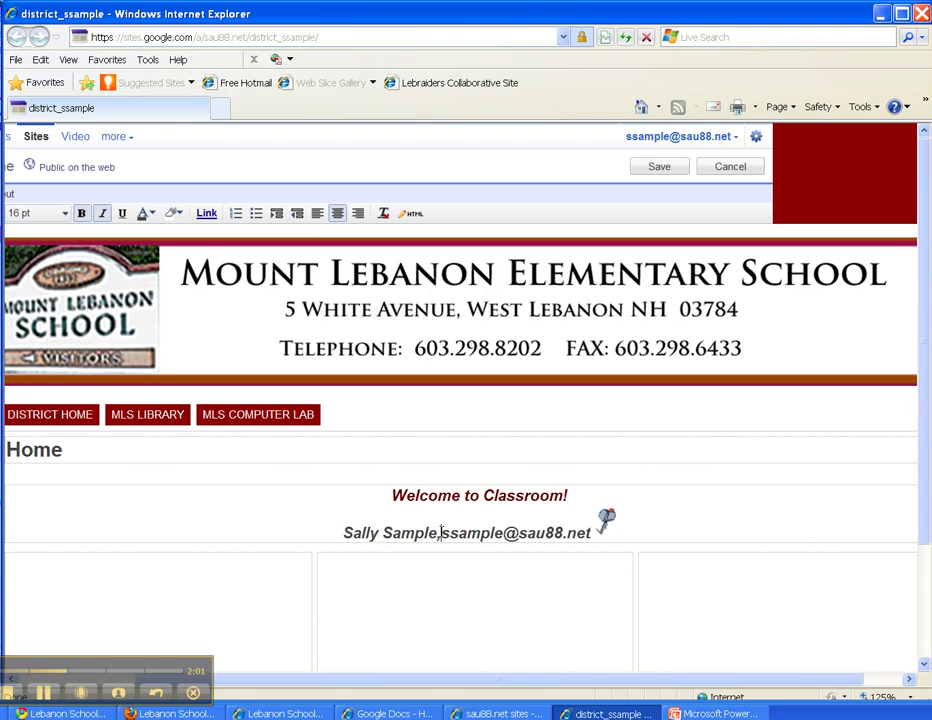
Separate name and address with a space and turn the e-mail address into a link.
click(441, 532)
drag(443, 532, 593, 532)
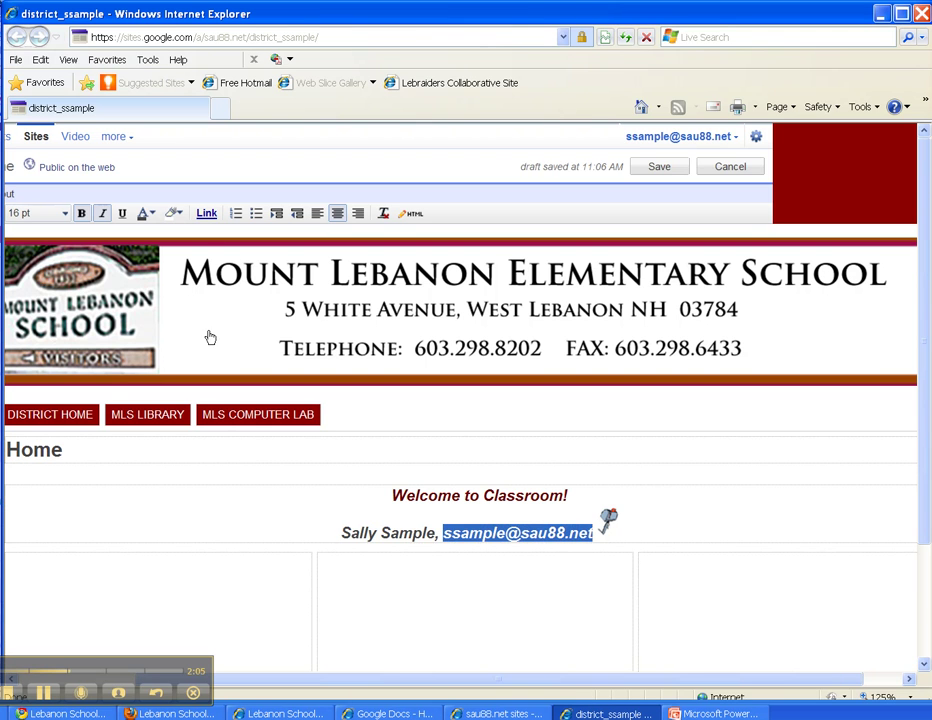
click(206, 213)
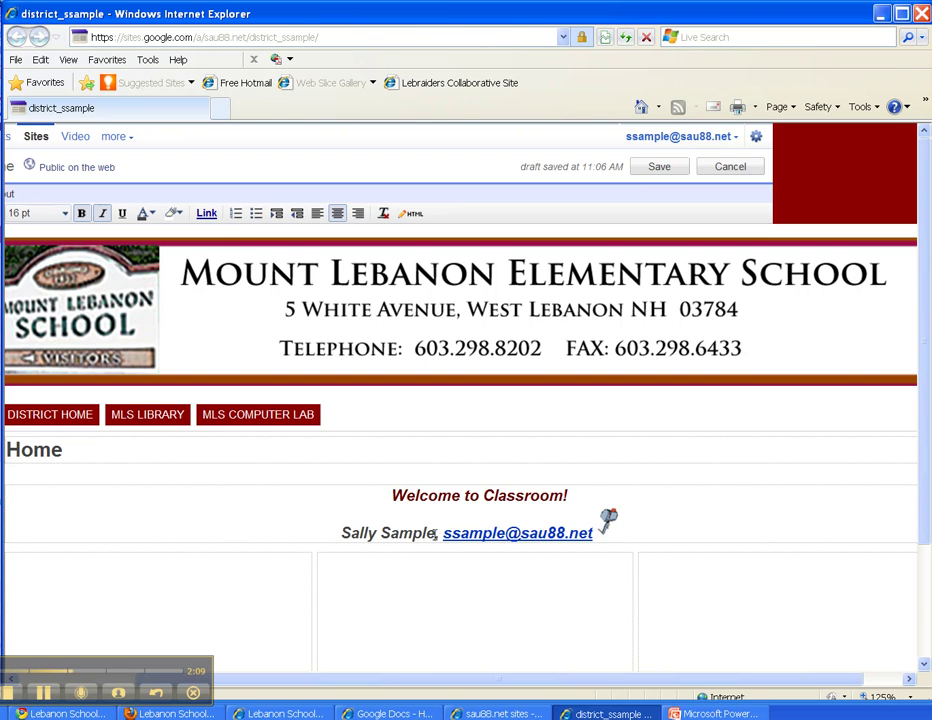
Link the teacher's name to a mailto: web address of the teacher's e-mail.
drag(436, 532, 341, 533)
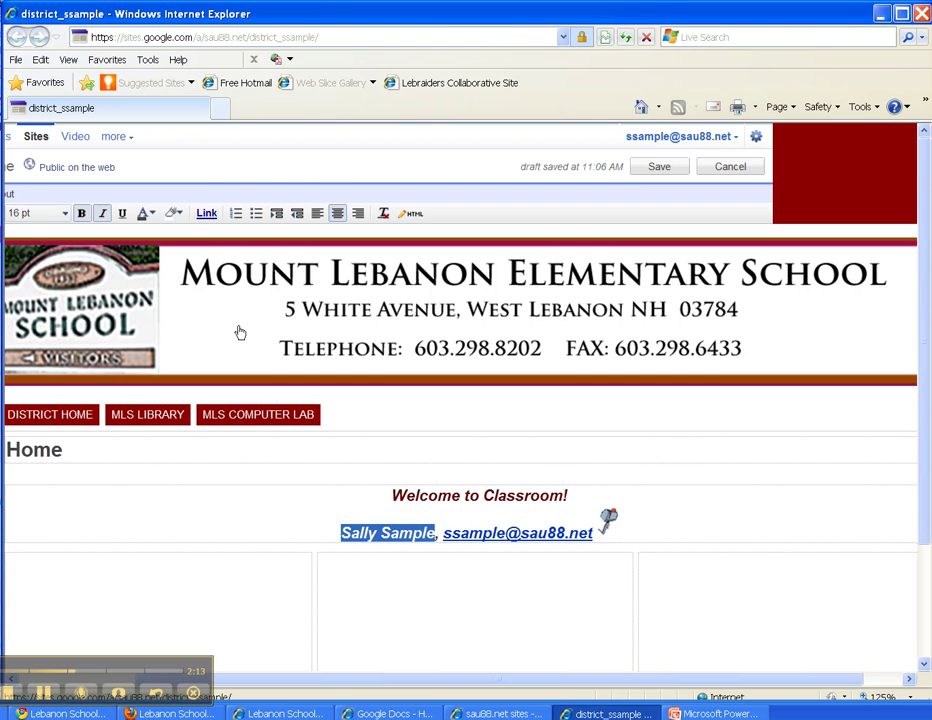
click(206, 215)
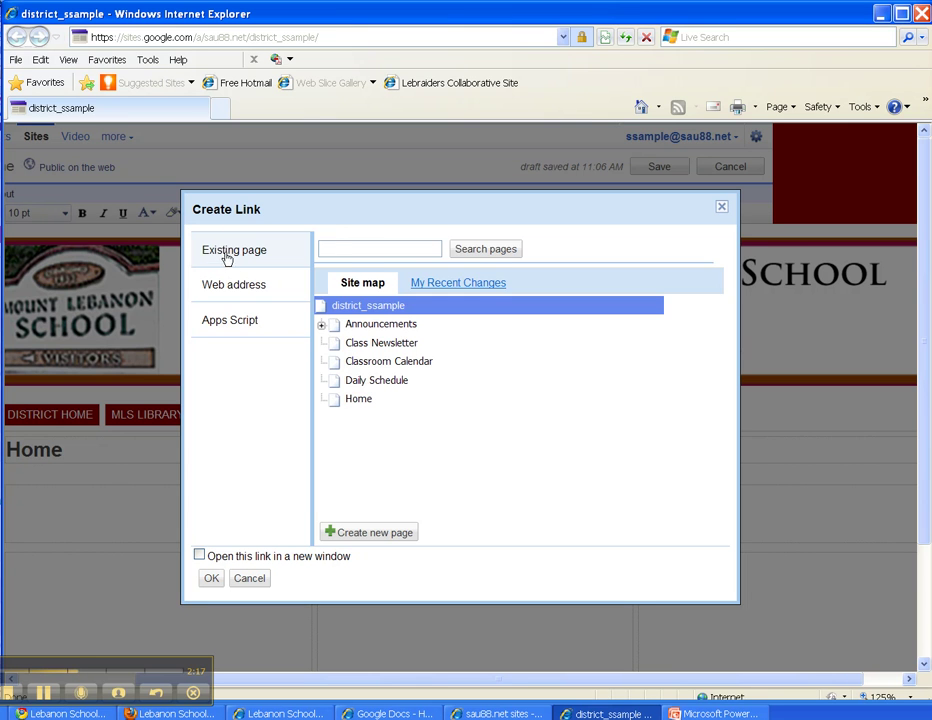
click(237, 287)
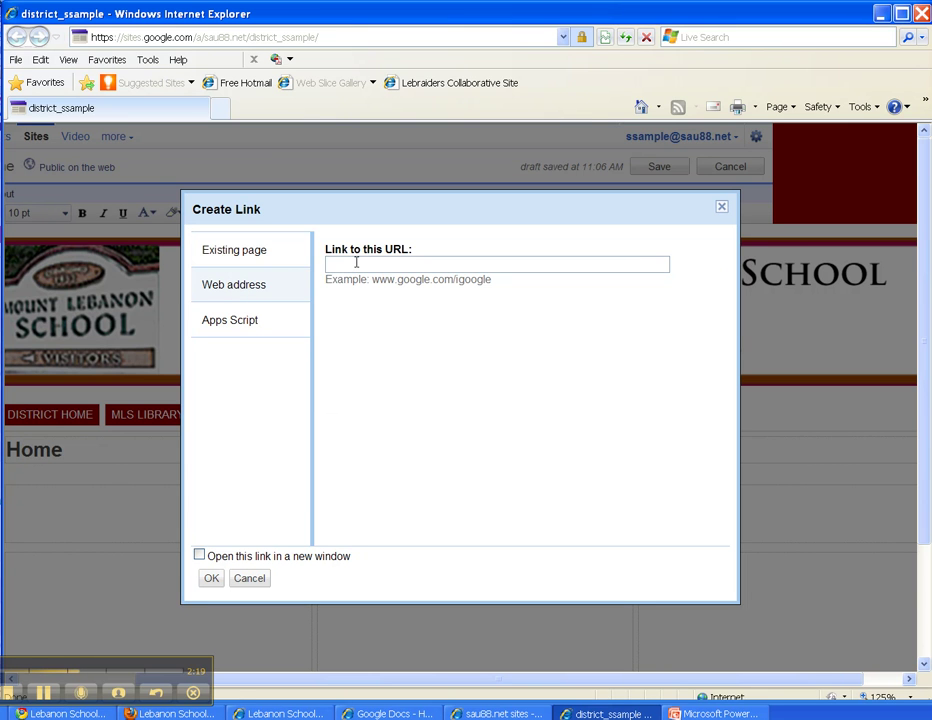
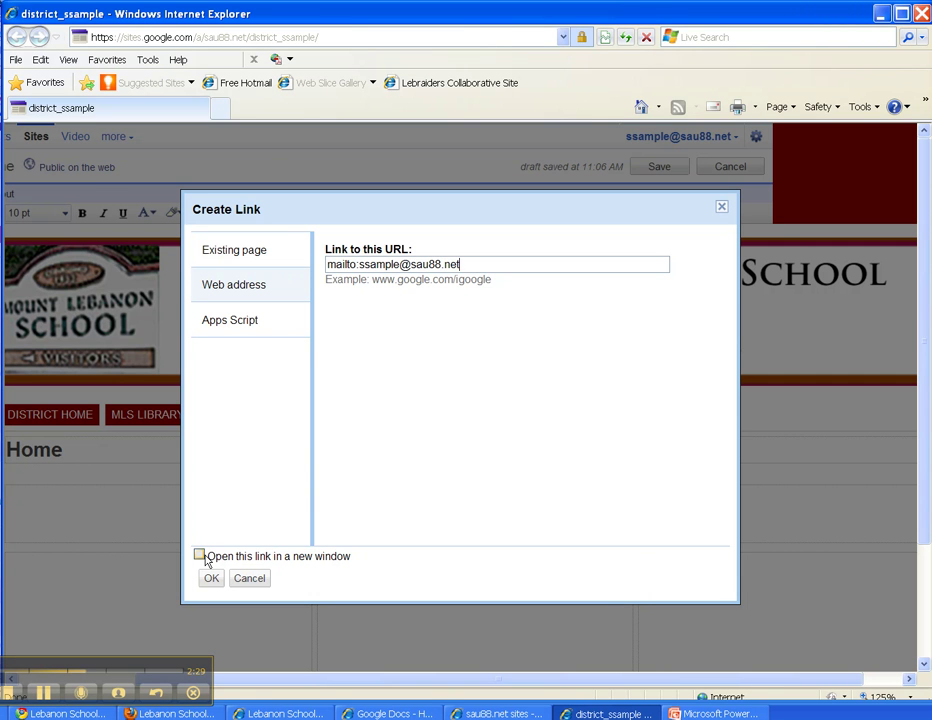
click(211, 578)
click(296, 510)
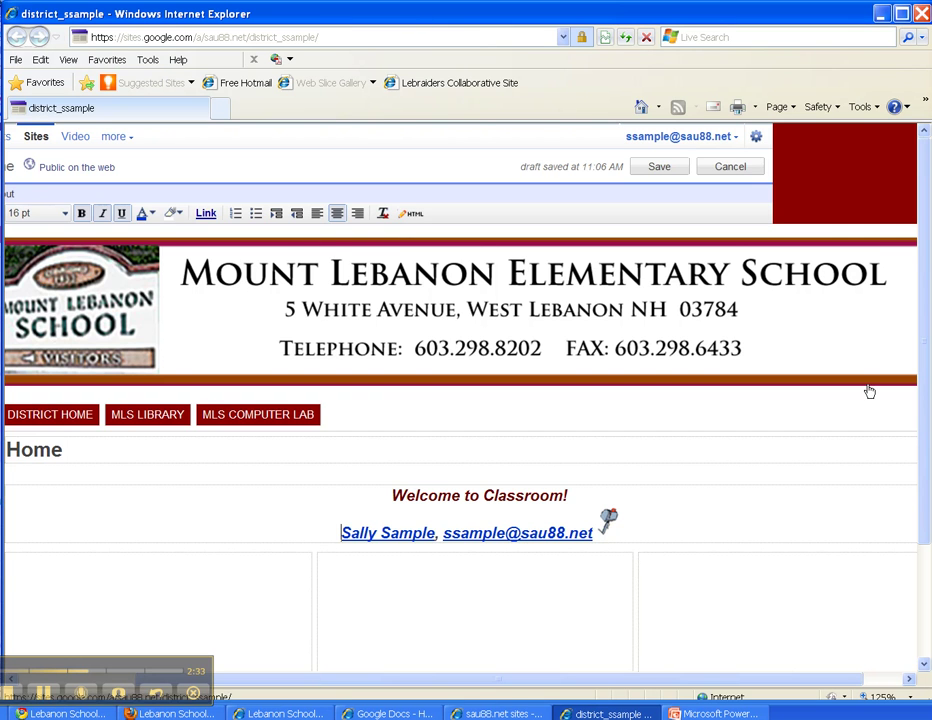
drag(926, 432, 926, 542)
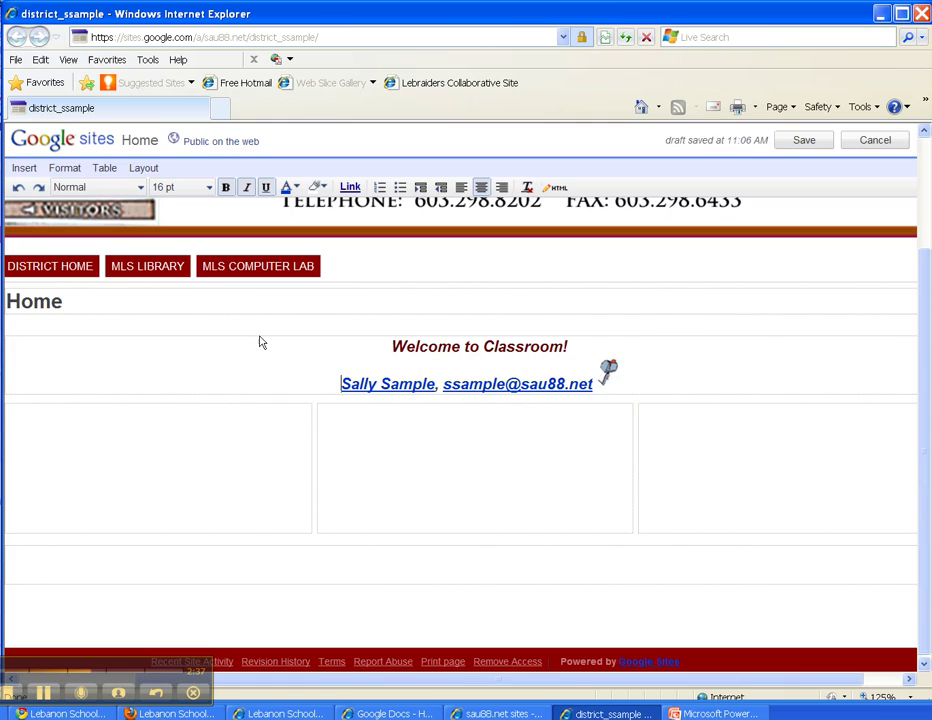
key(ctrl+0)
click(302, 506)
click(470, 512)
click(729, 530)
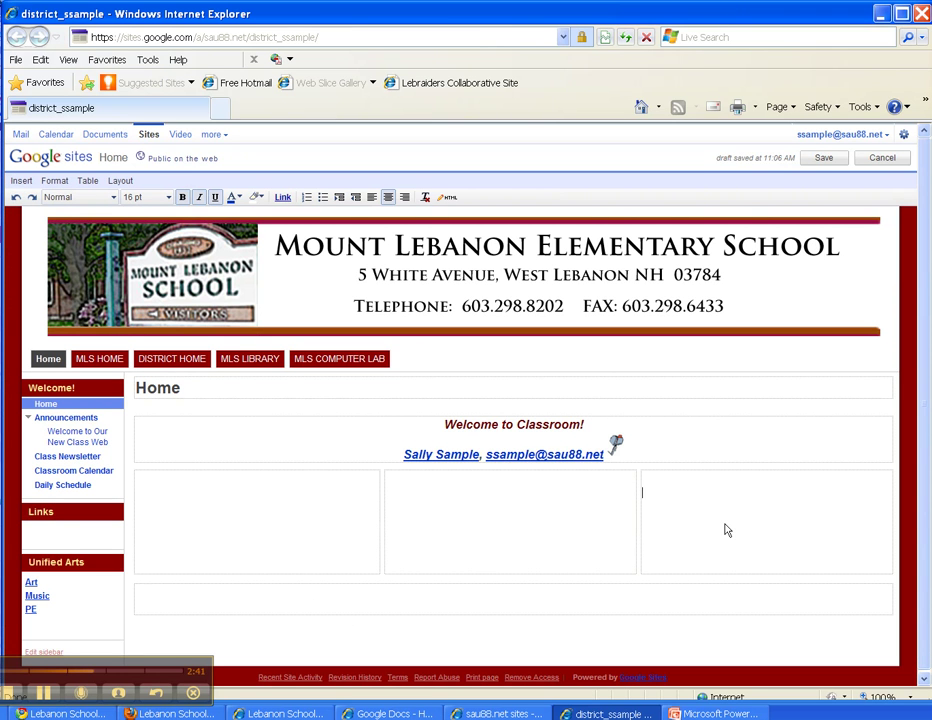
click(124, 181)
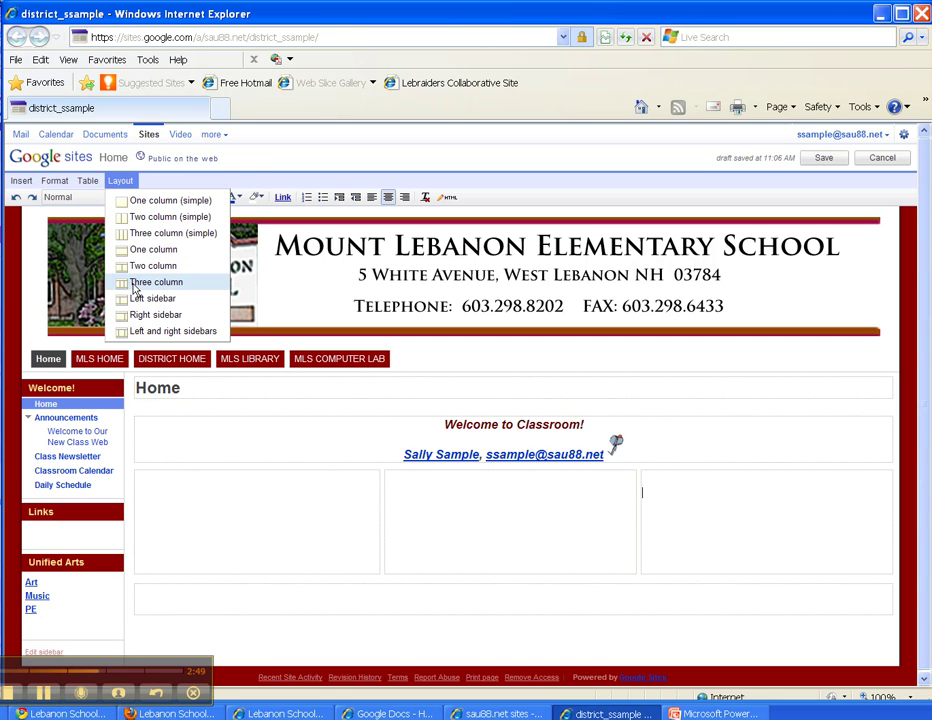
drag(405, 422, 661, 453)
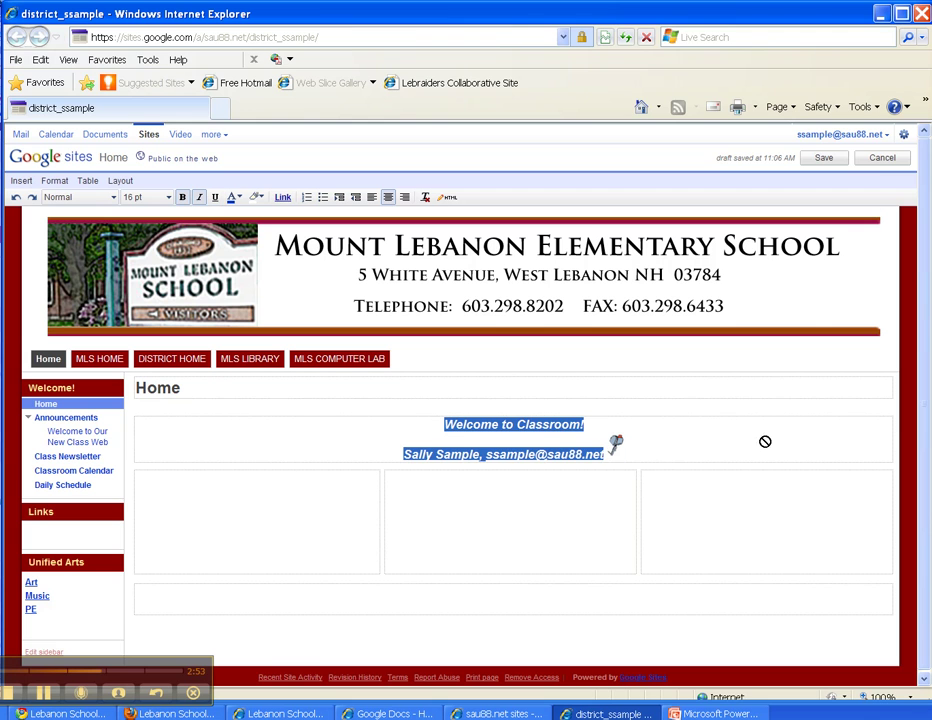
click(624, 478)
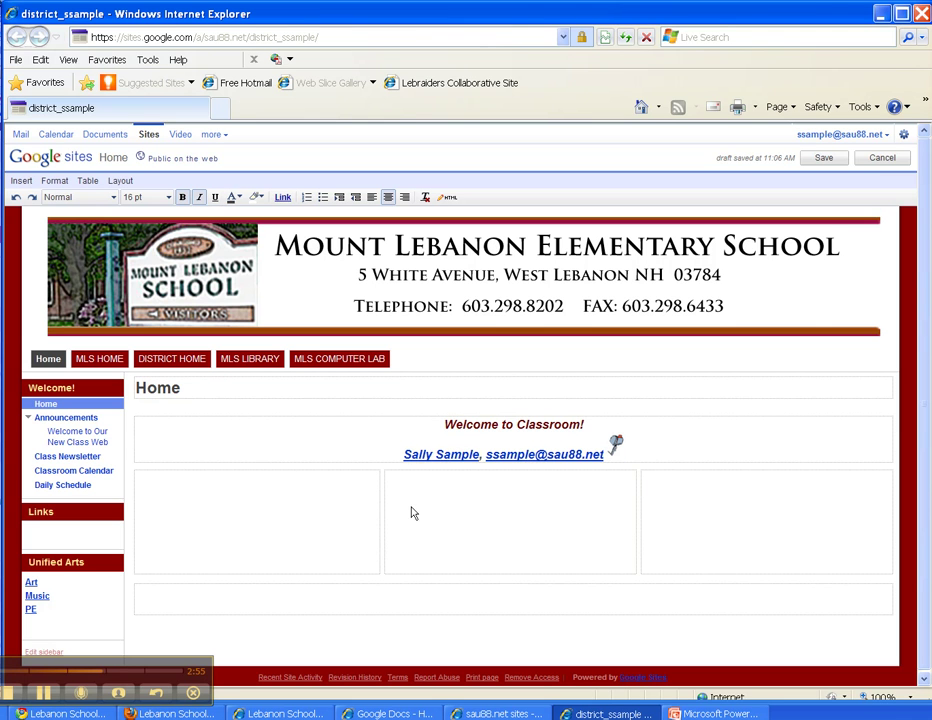
click(335, 490)
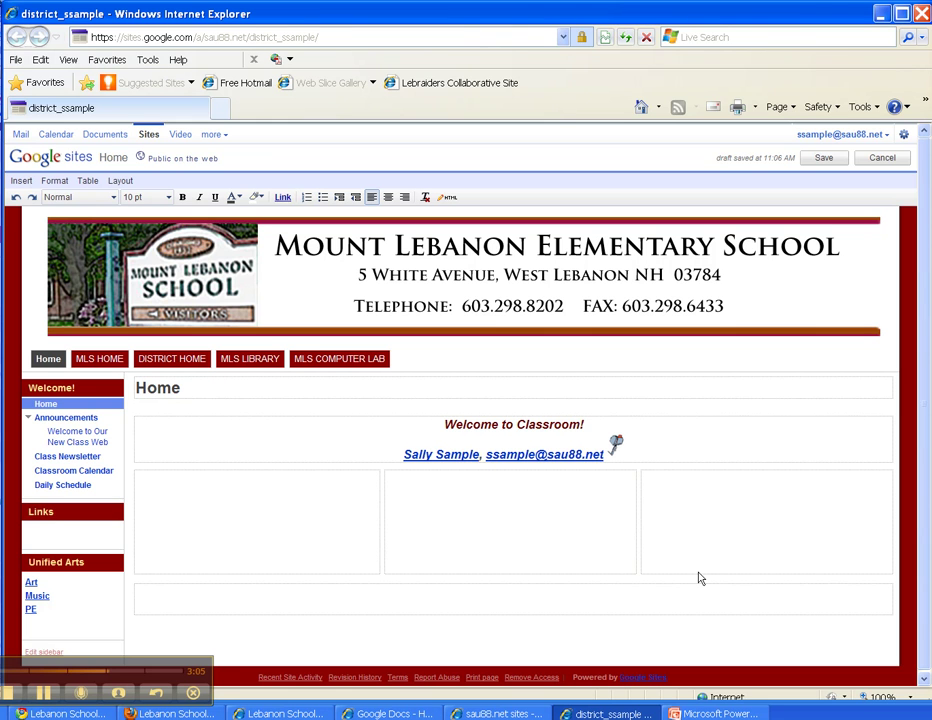
click(121, 182)
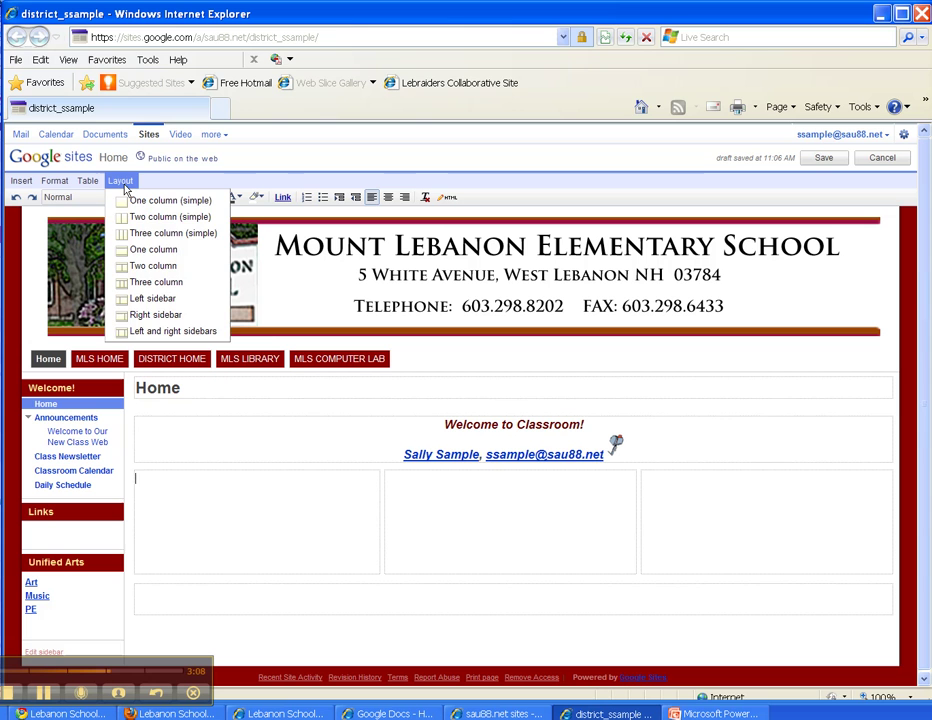
click(121, 182)
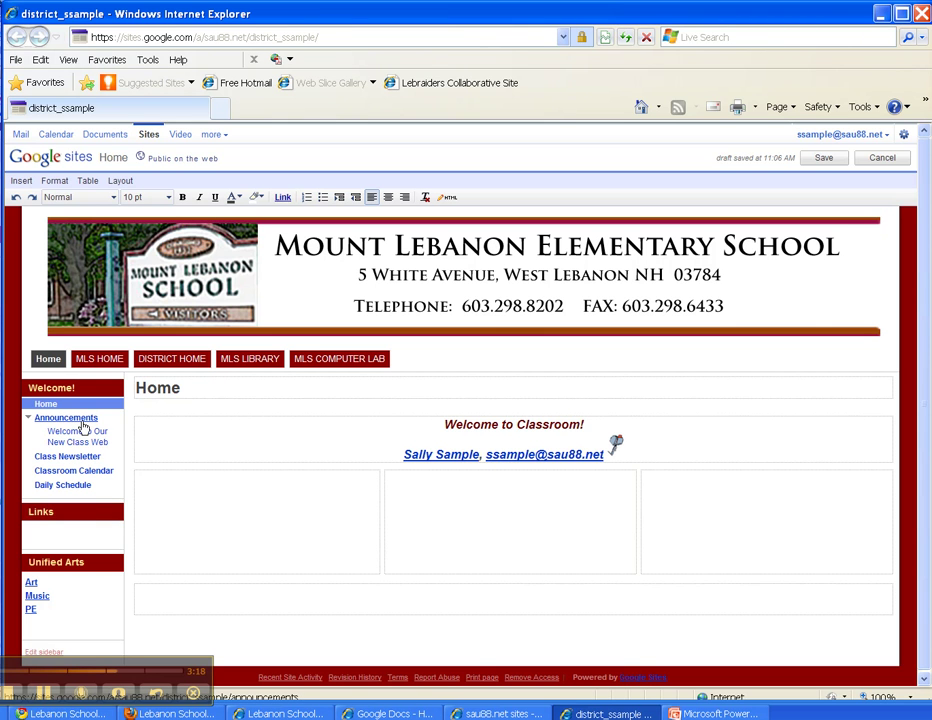
On the Announcements page, publish a new post titled 'Homework' with the body 'Page 49'.
click(28, 418)
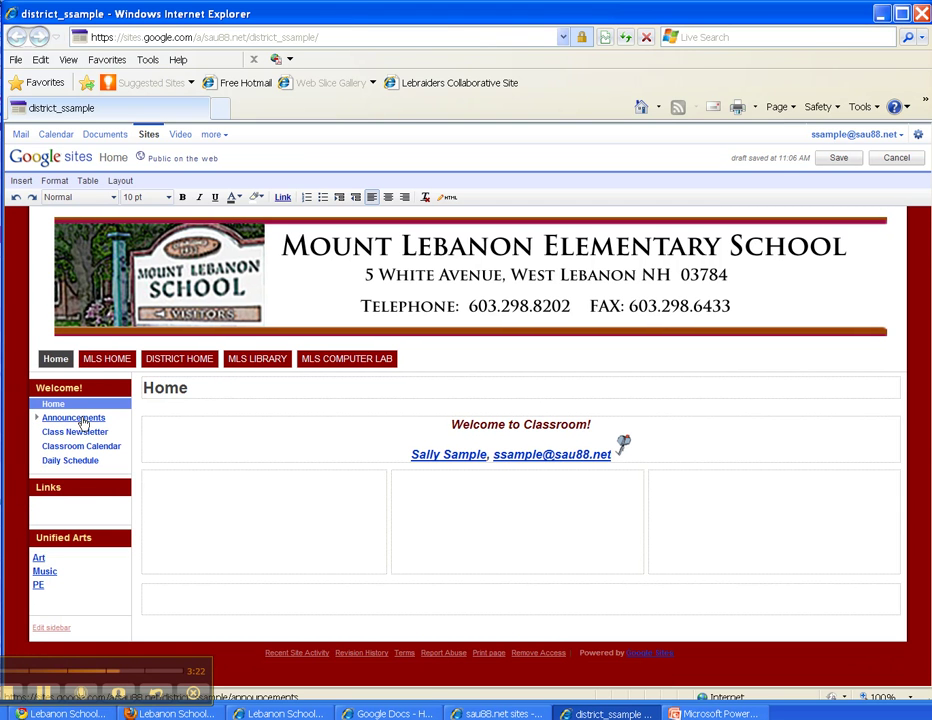
click(75, 419)
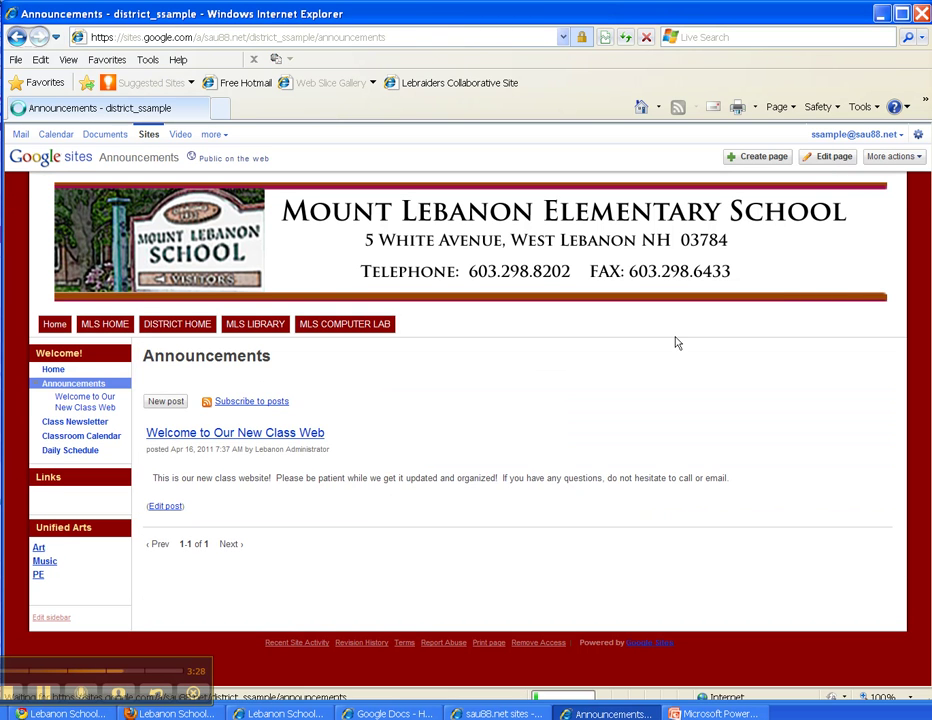
click(166, 401)
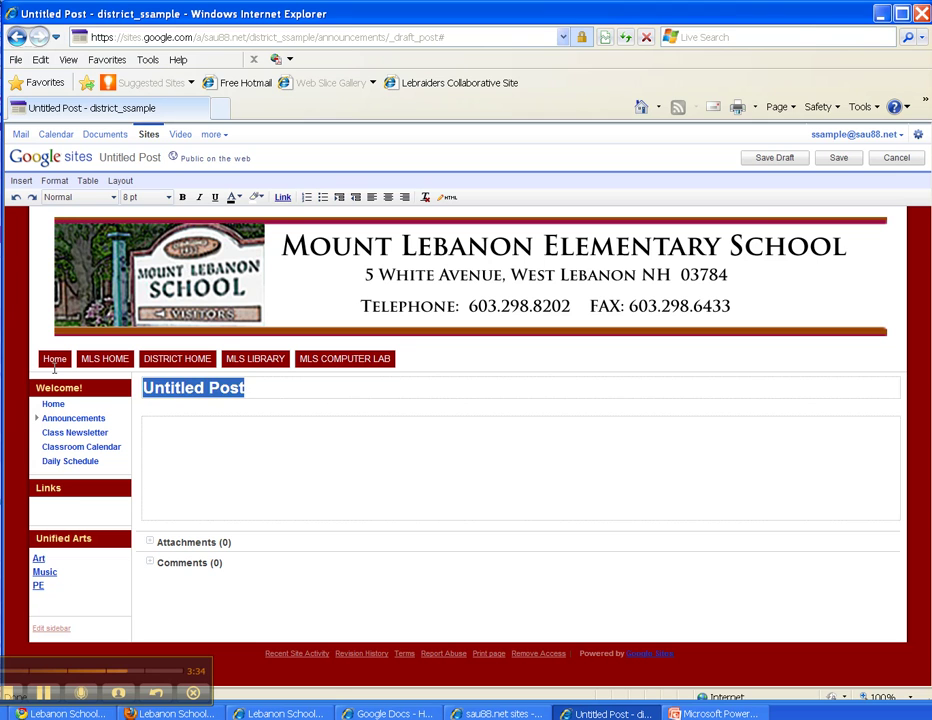
text(Hoe)
key(BackSpace)
text(mework)
click(197, 446)
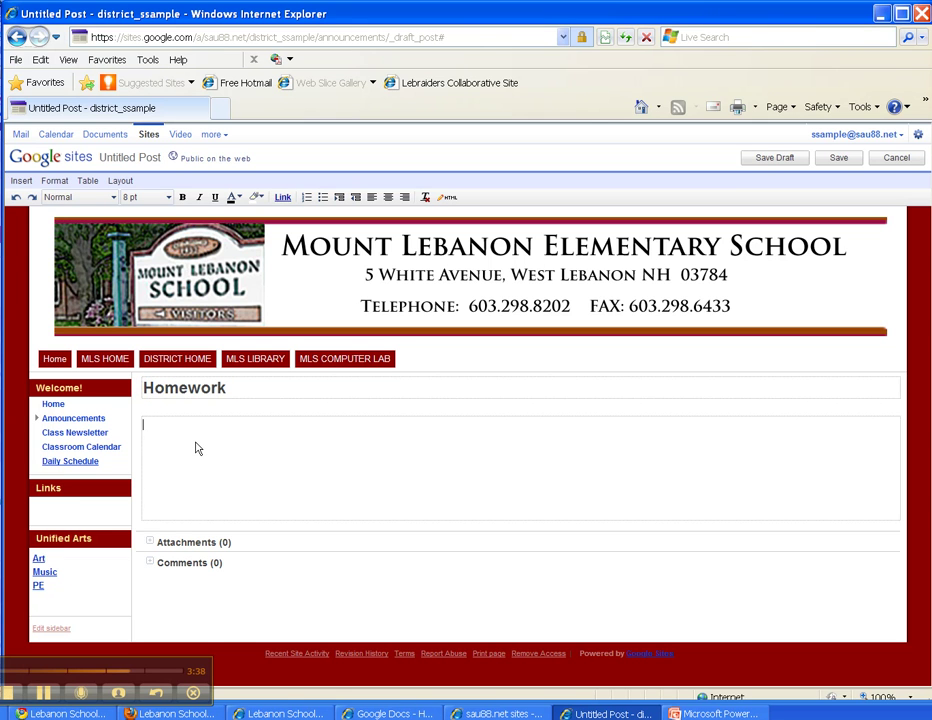
text(Pag)
click(837, 157)
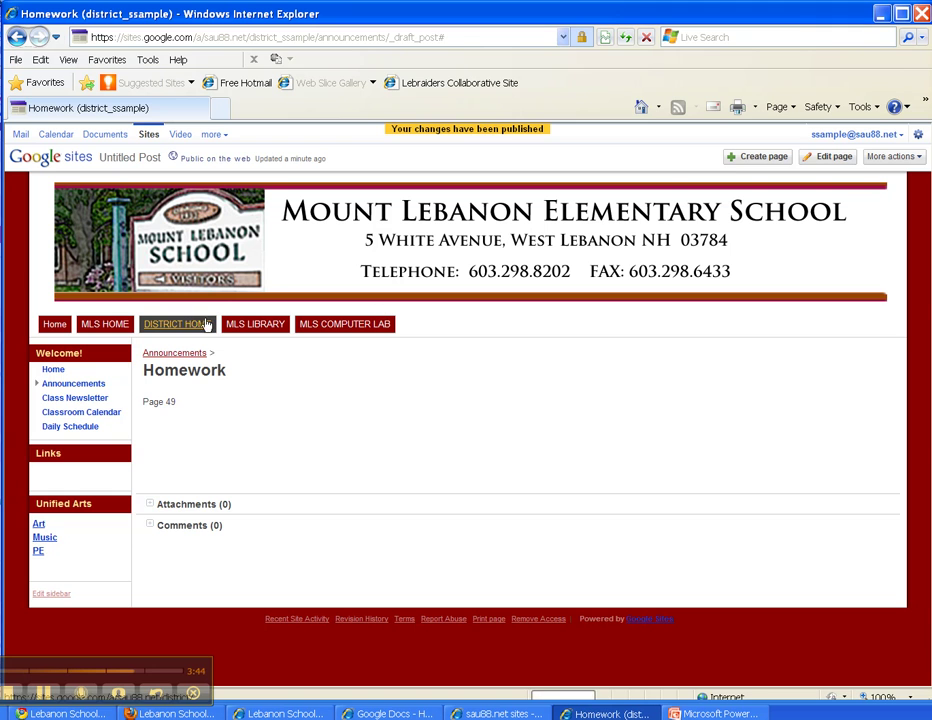
Insert a Recent posts gadget into the Home page's right column, sourcing posts from Announcements.
click(51, 372)
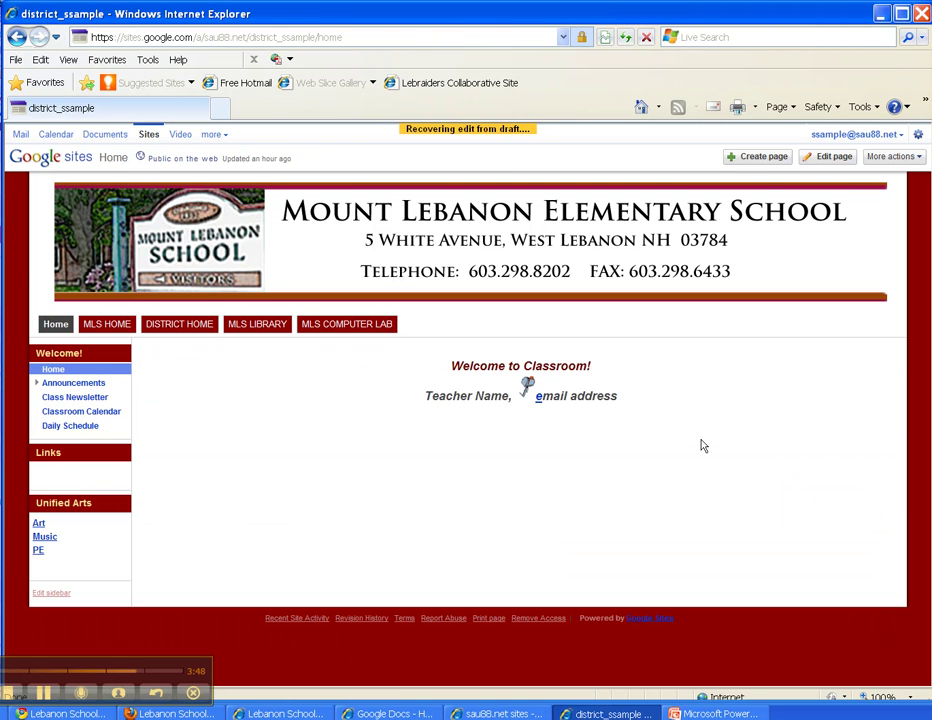
click(675, 510)
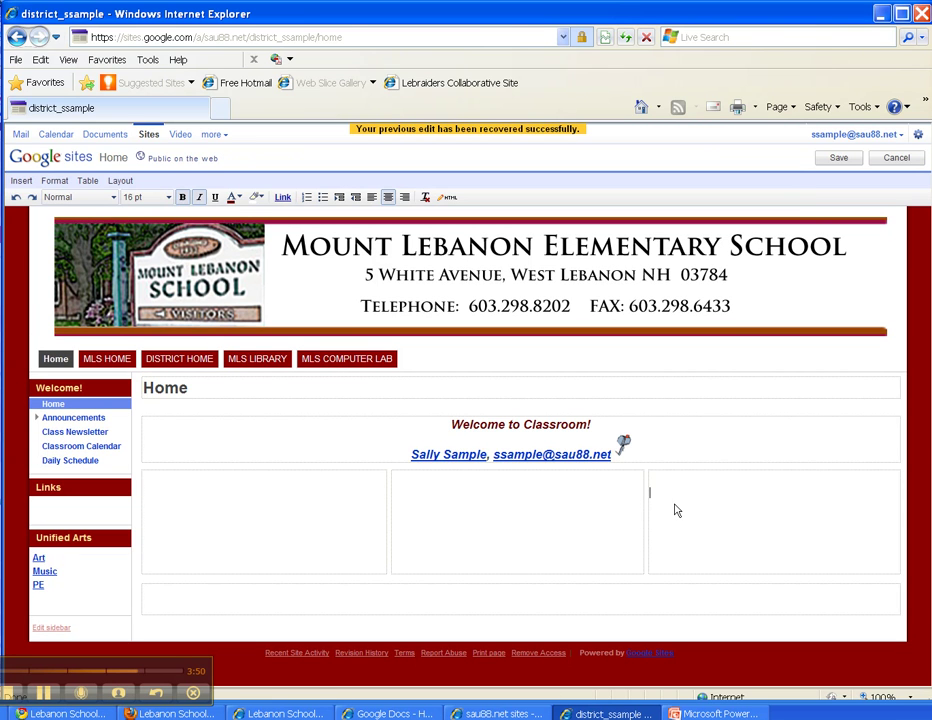
click(19, 182)
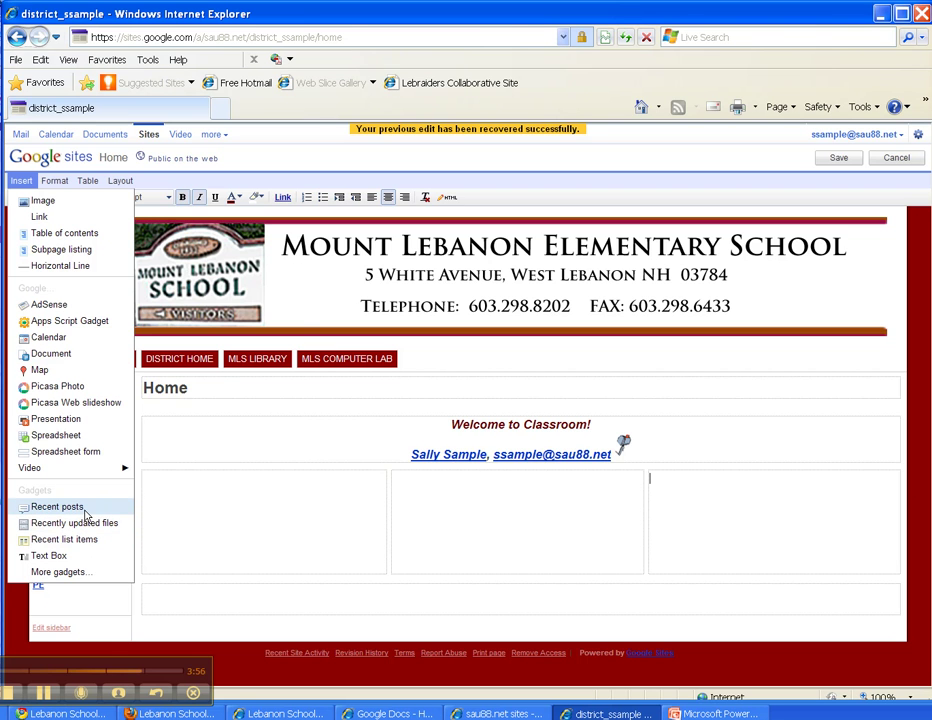
click(86, 513)
click(366, 328)
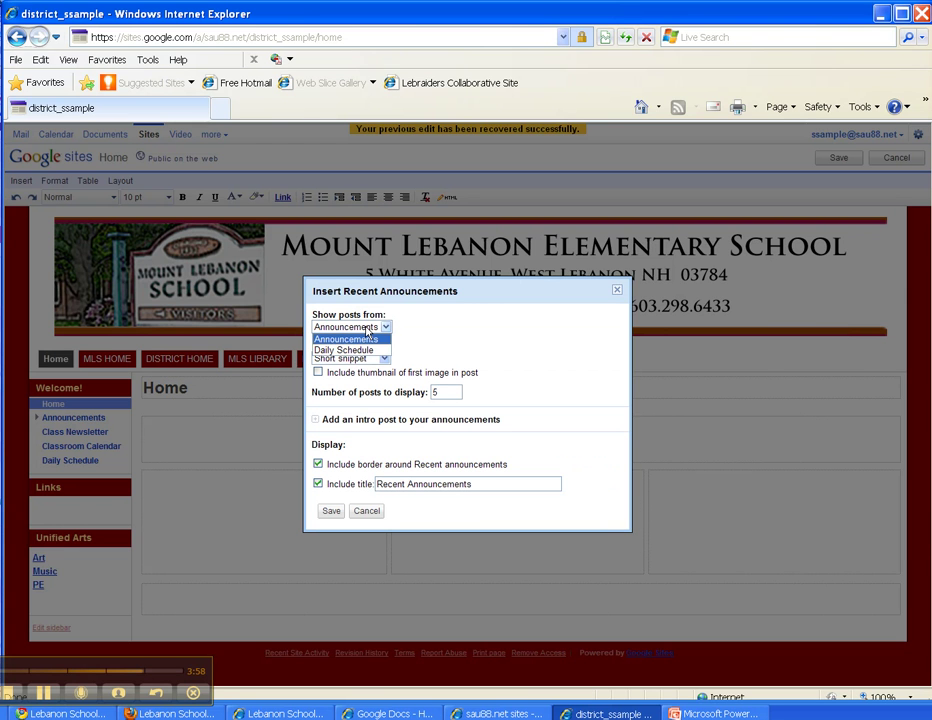
click(360, 339)
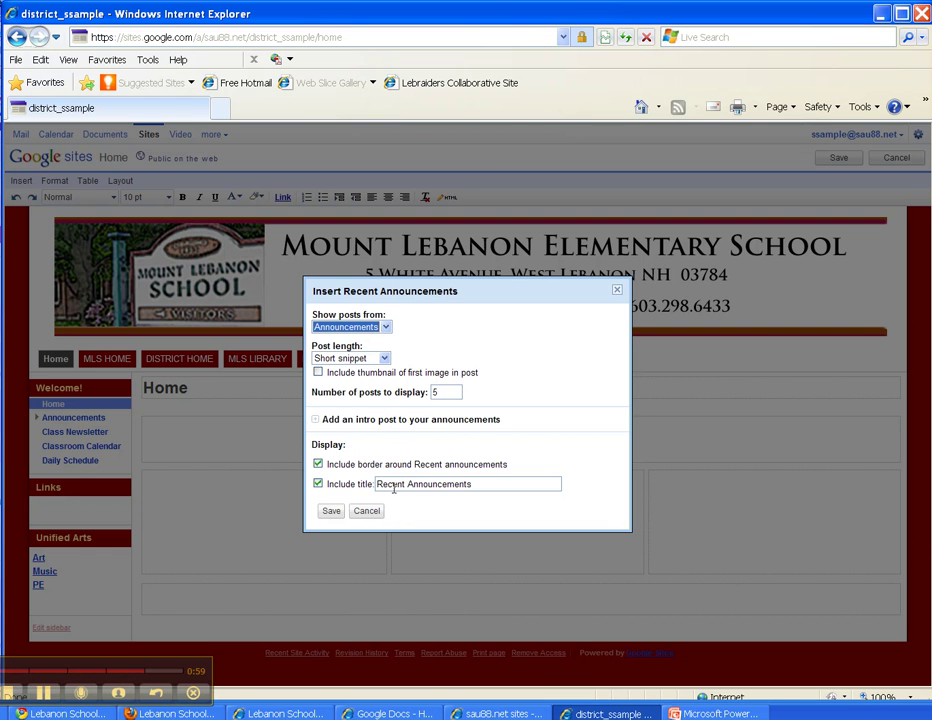
Title the gadget 'Homework', insert it, and save the Home page.
click(492, 466)
drag(489, 487, 300, 474)
text(omework)
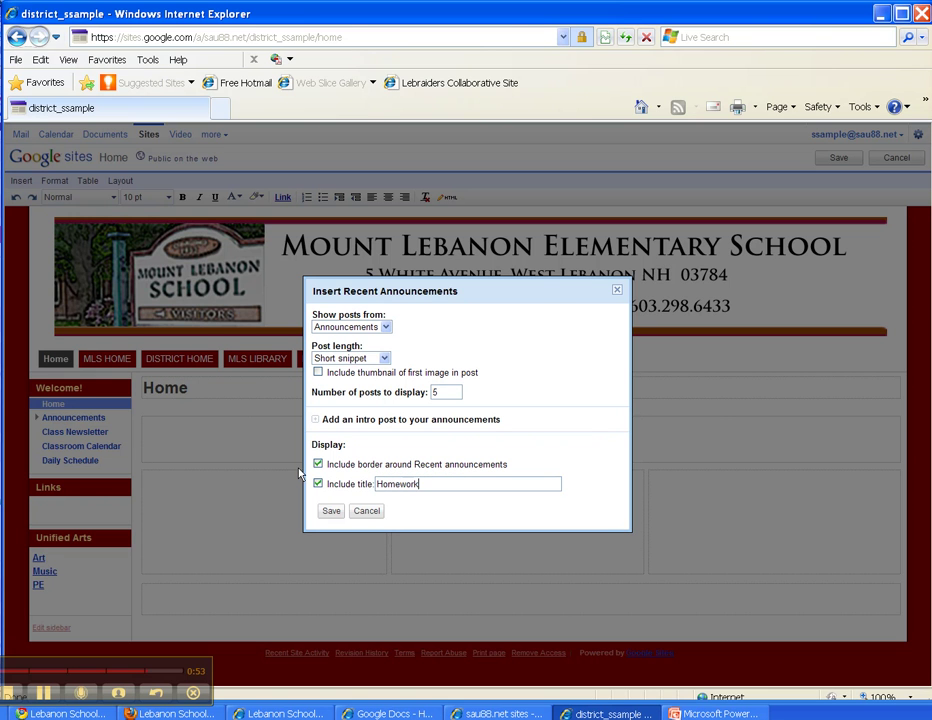
click(333, 512)
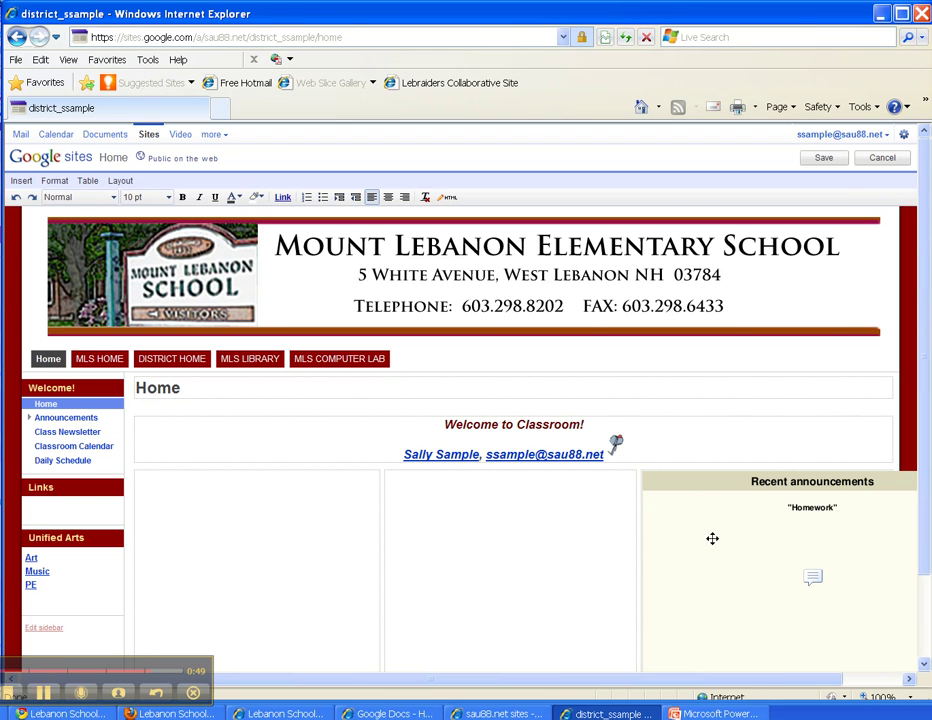
click(823, 157)
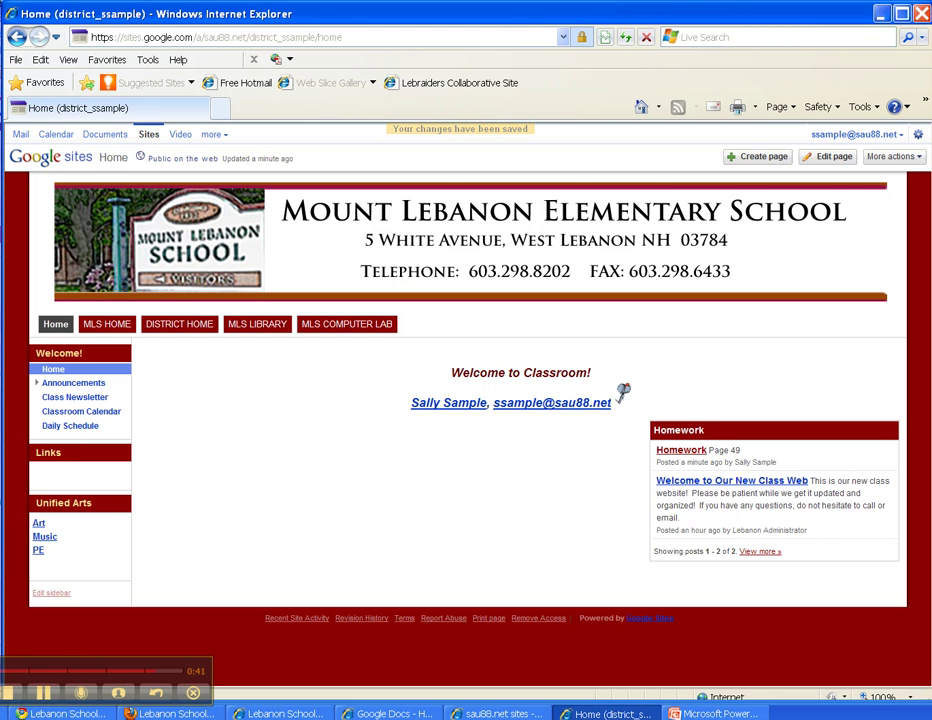
Visit the Daily Schedule, Classroom Calendar and Class Newsletter pages in turn.
click(68, 427)
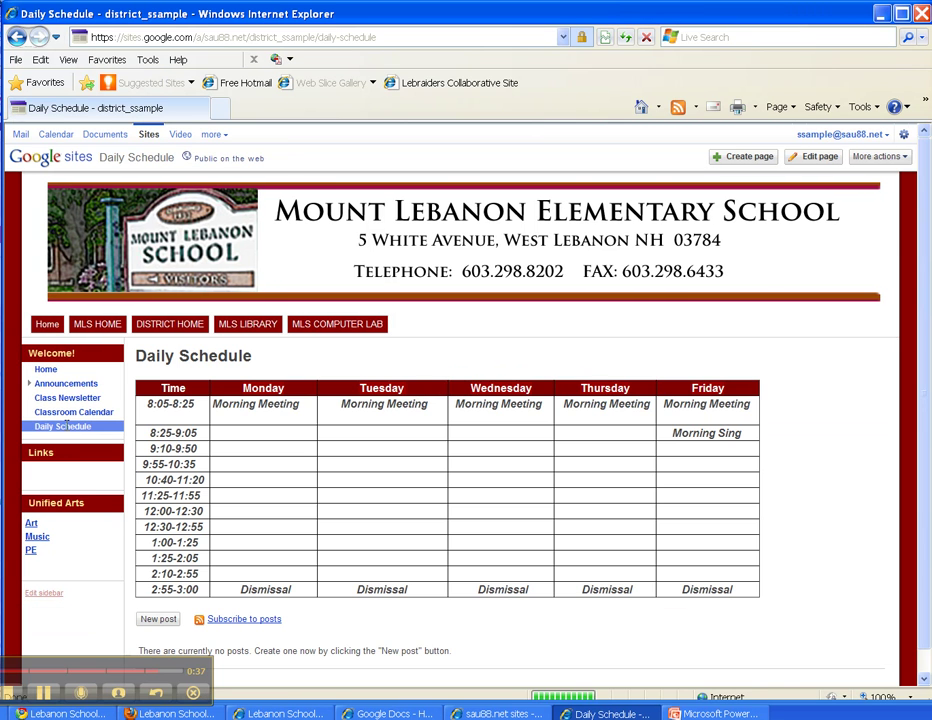
click(88, 413)
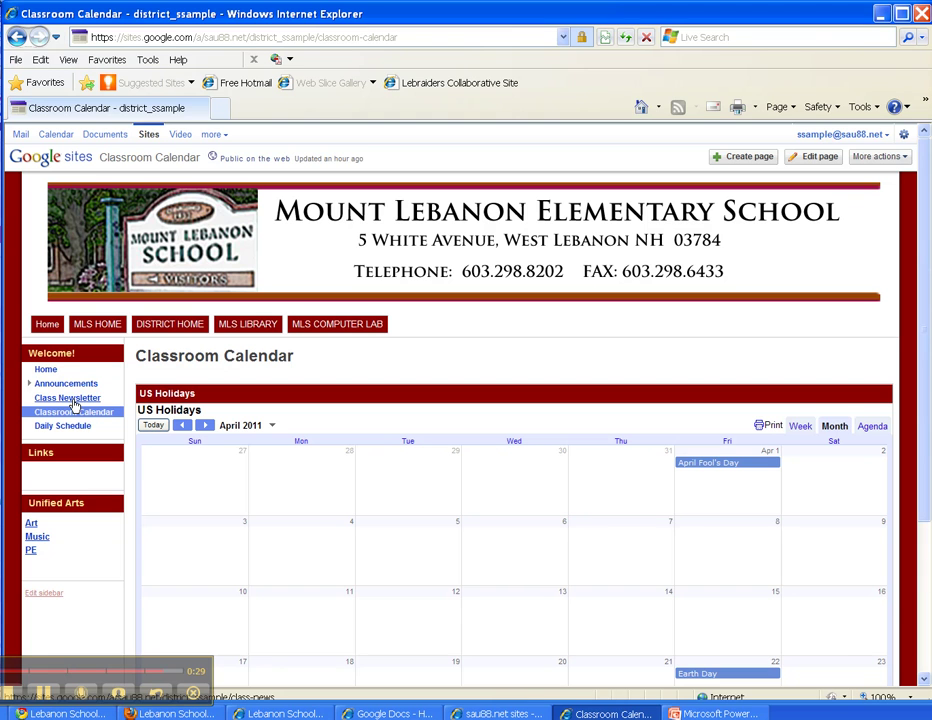
click(72, 401)
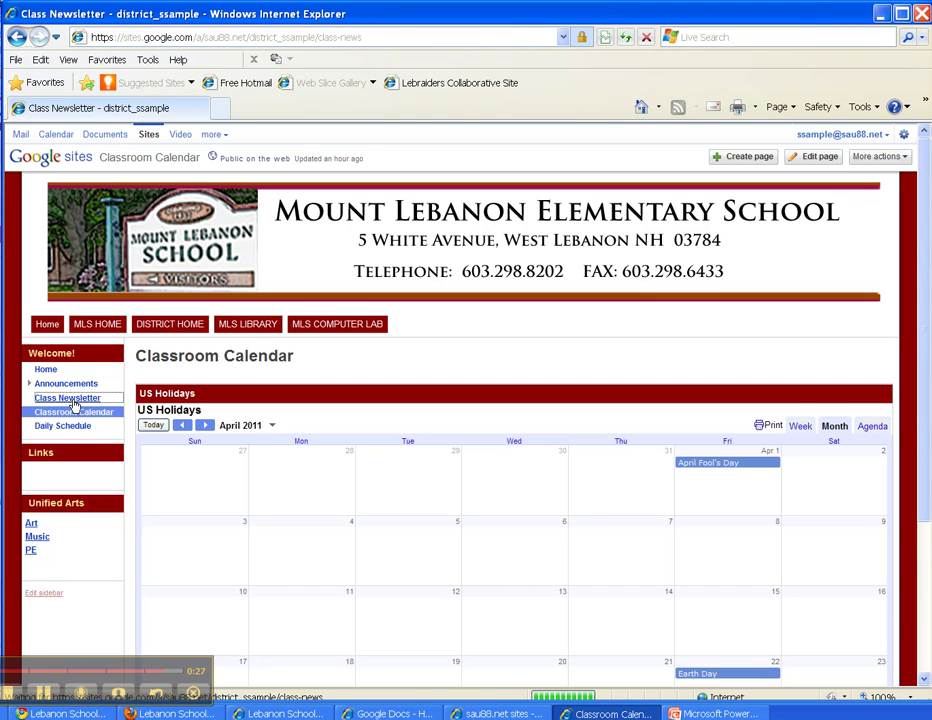